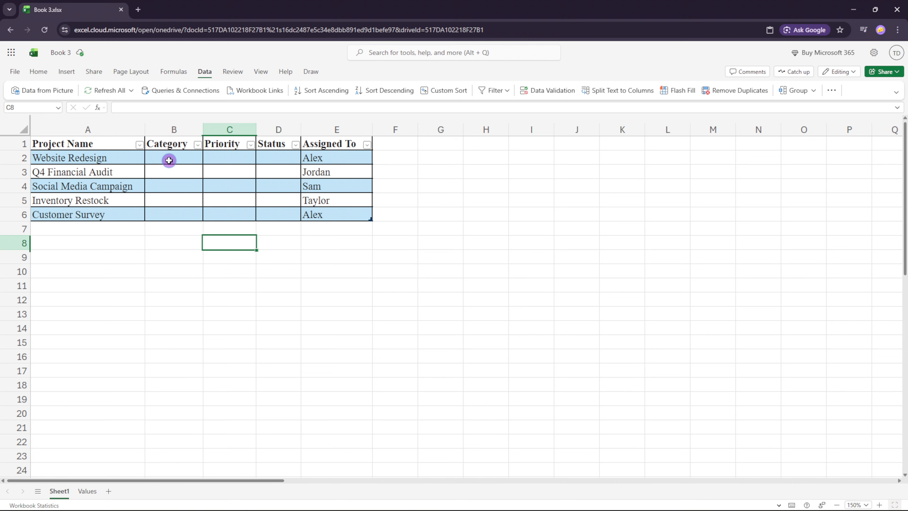
- Apply list data validation to the Category column, excluding its header, with the source items operations,finance,marketing
click(177, 128)
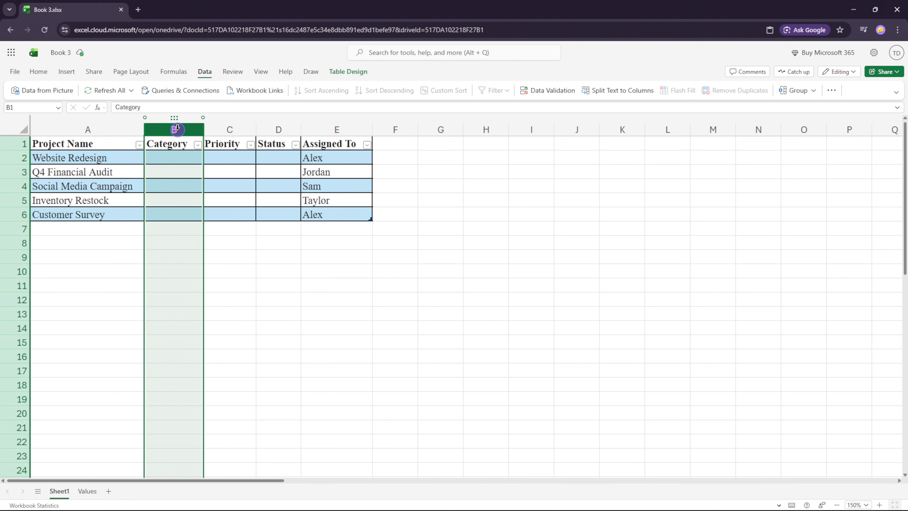
click(172, 145)
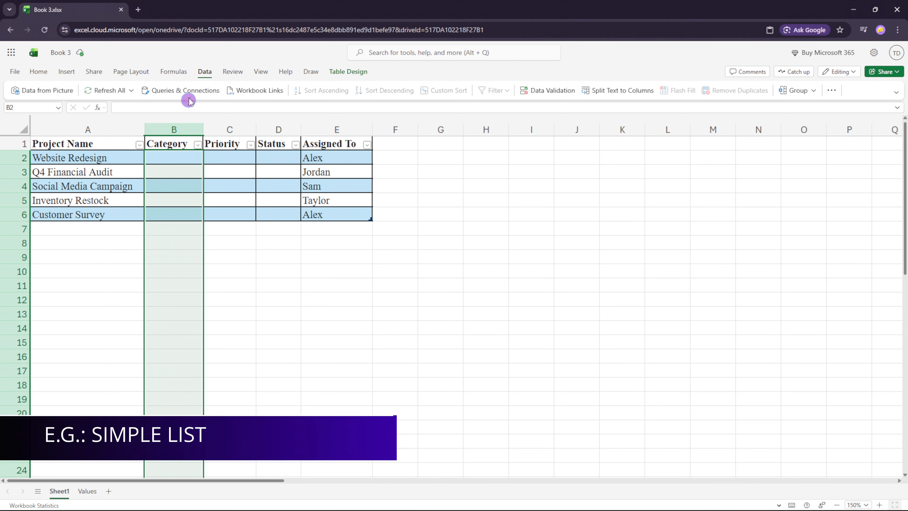
click(206, 72)
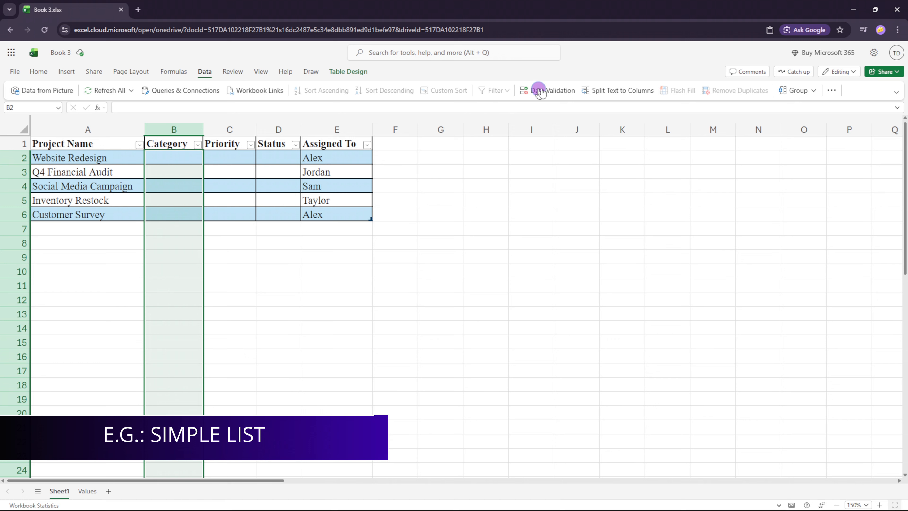
click(552, 94)
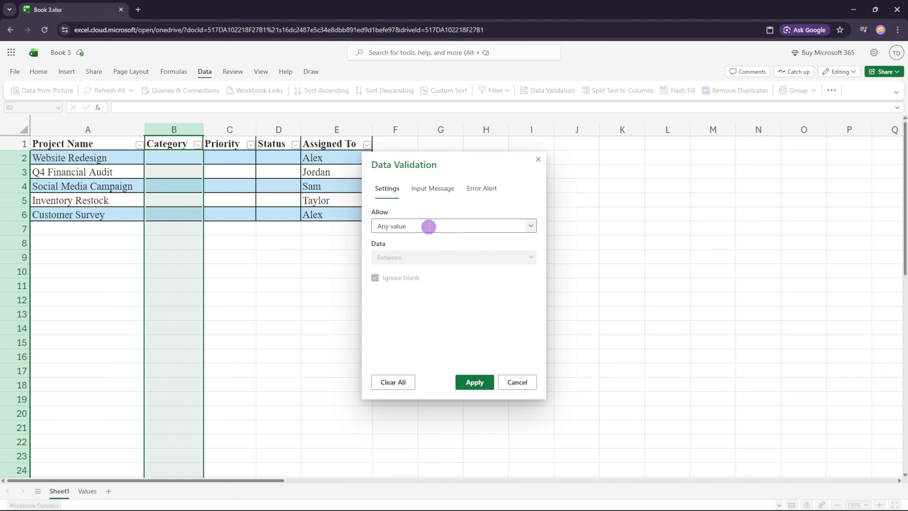
click(531, 228)
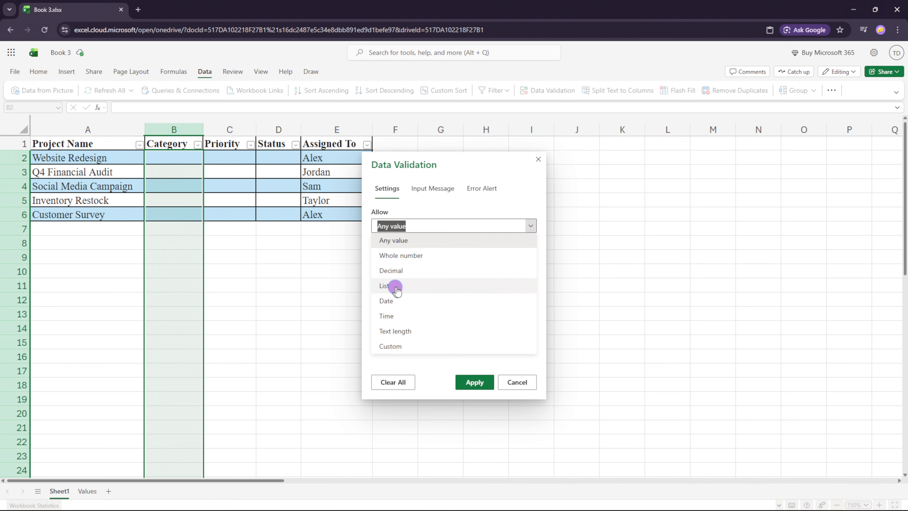
click(410, 286)
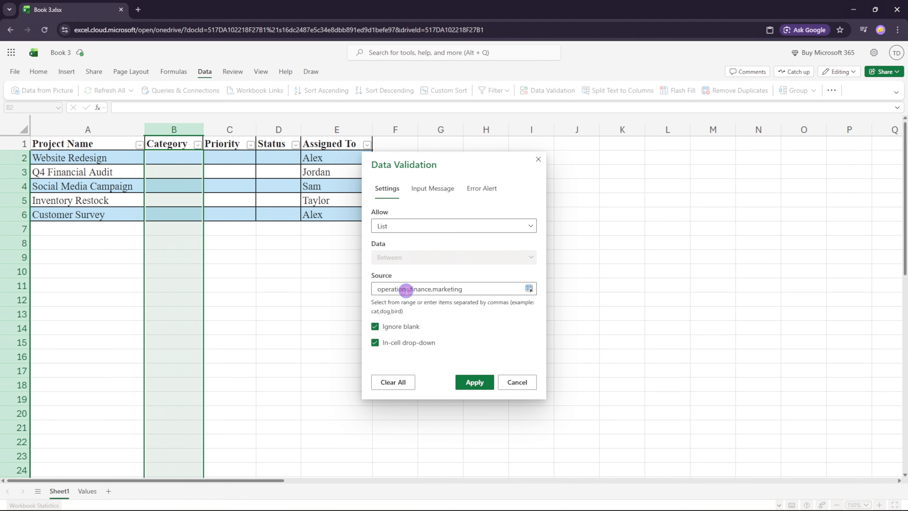
click(475, 382)
- Choose operations from the dropdown list as the category for Social Media Campaign in cell B4
click(186, 158)
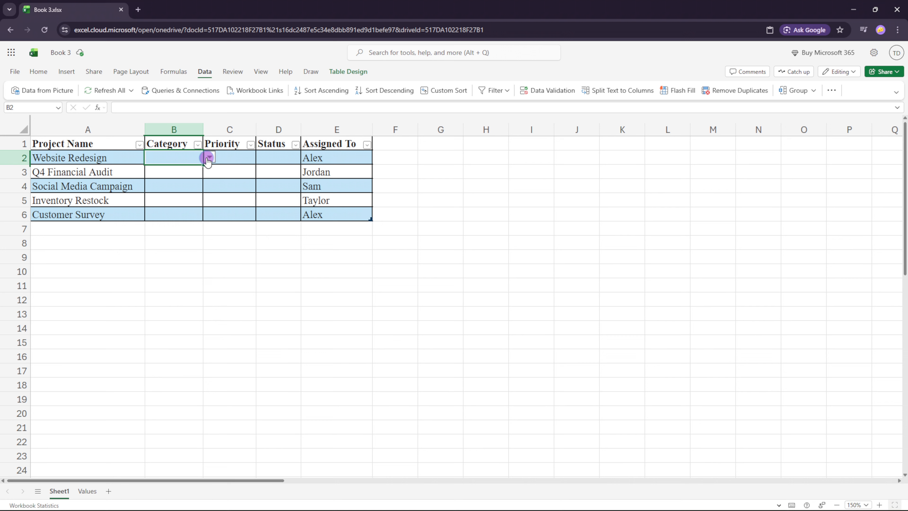
click(167, 169)
click(180, 183)
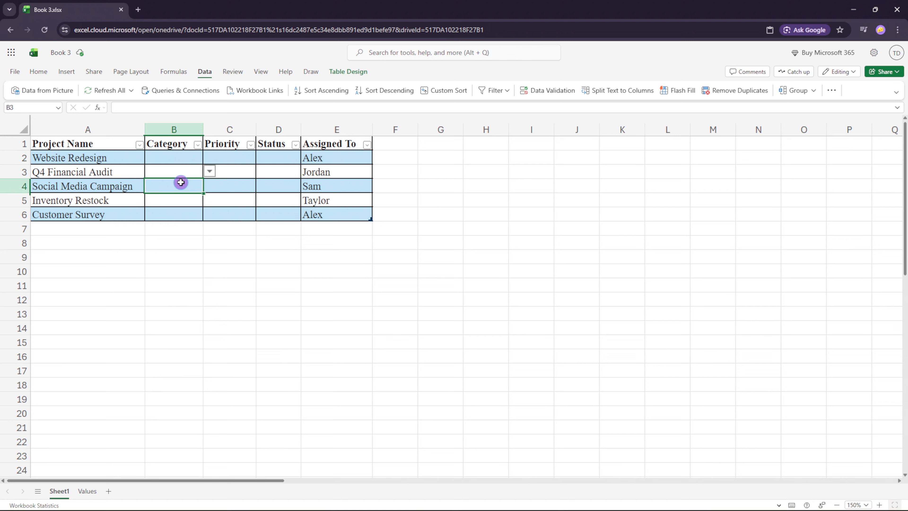
click(209, 185)
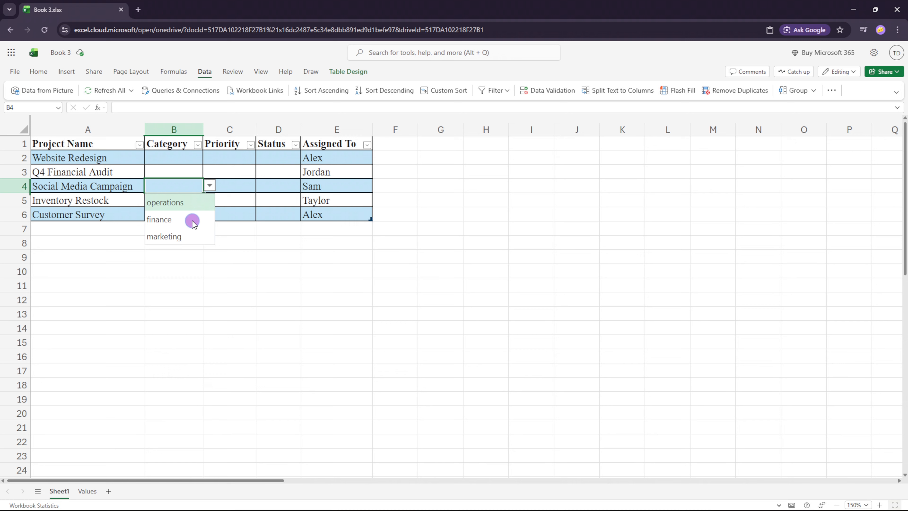
click(208, 186)
click(209, 186)
click(182, 203)
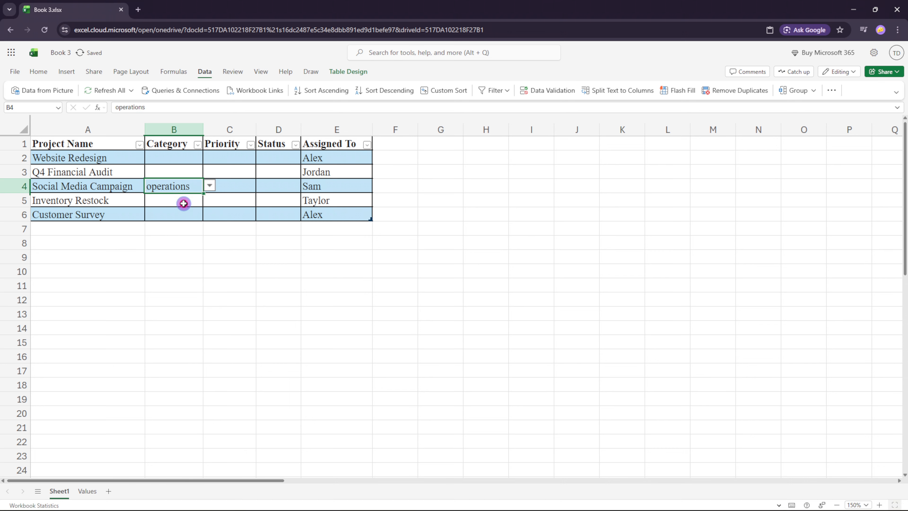
- Try to enter the unlisted value "test" as the category for Inventory Restock in cell B5
click(167, 203)
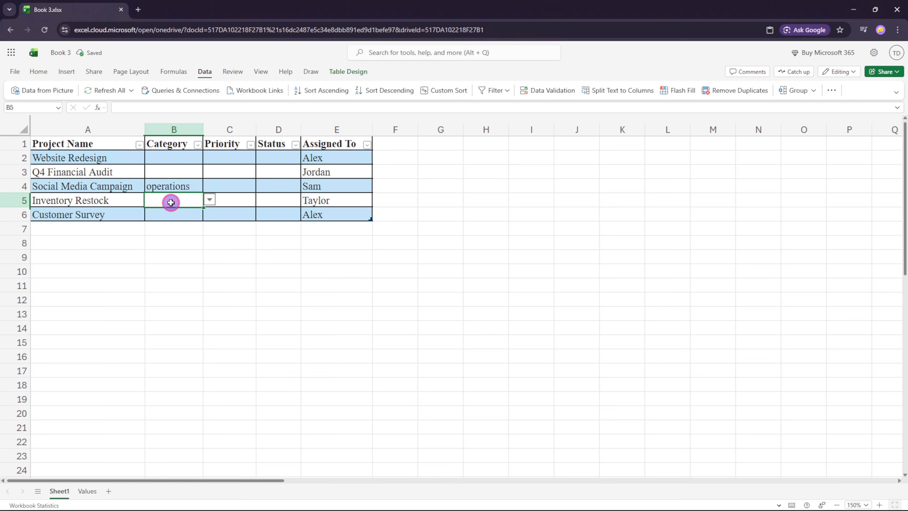
text(test)
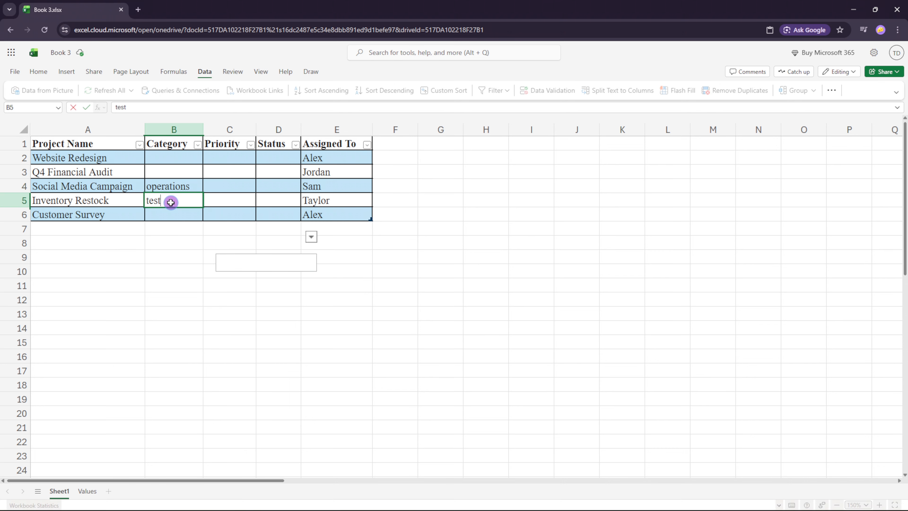
key(Return)
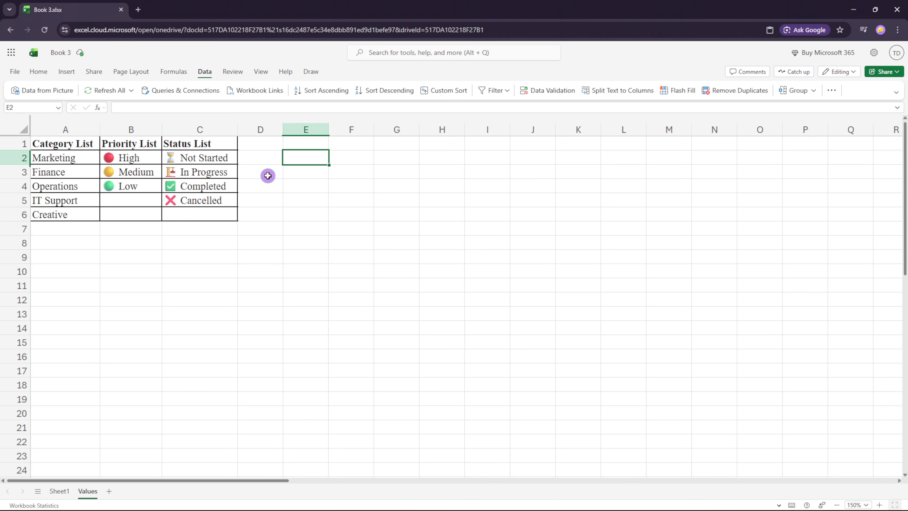
- Apply list data validation to the Status column on Sheet1, excluding its header, using cells C2:C5 of the Values sheet as source
key(ctrl+Page_Up)
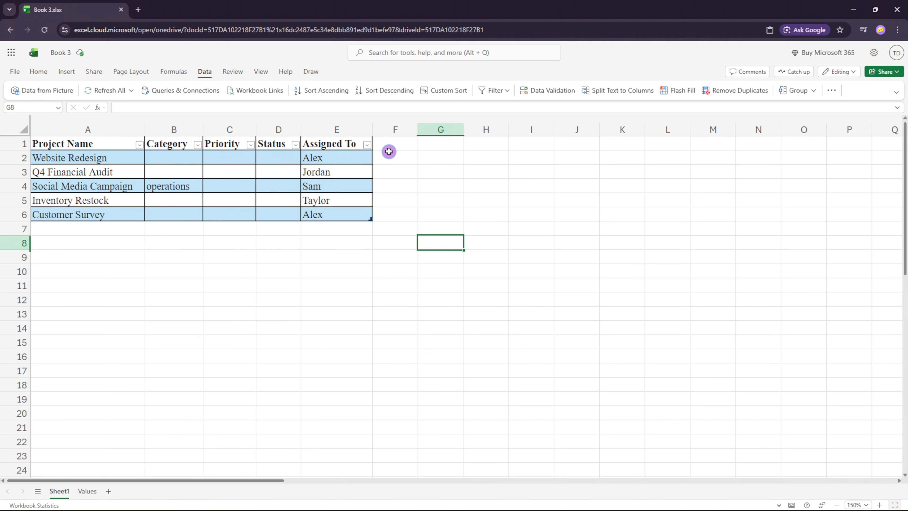
click(279, 128)
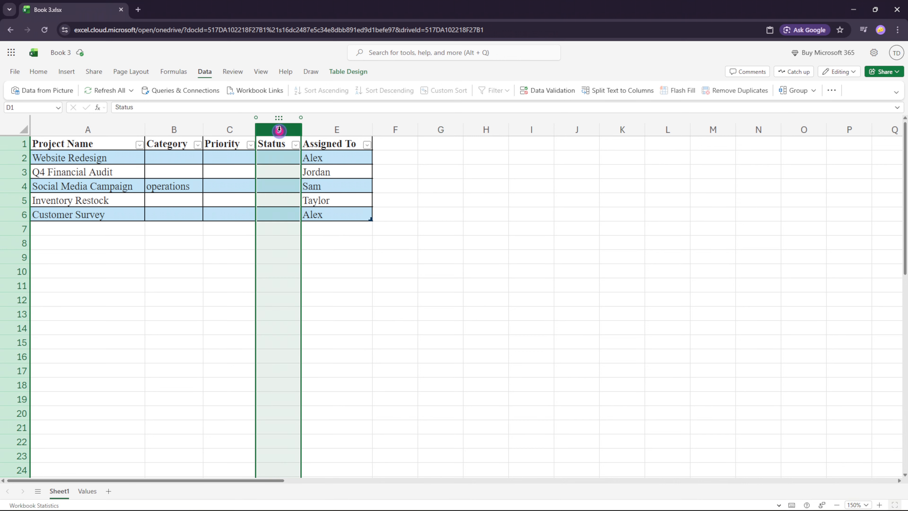
click(276, 145)
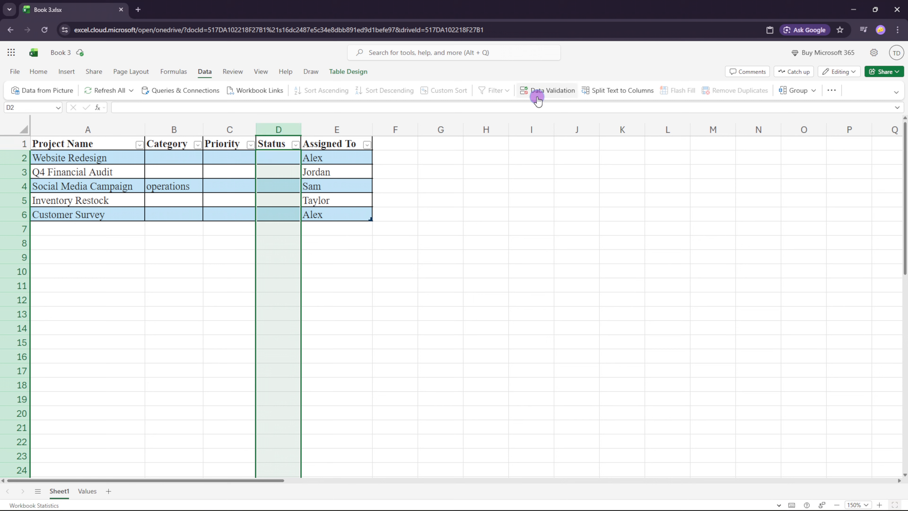
click(554, 94)
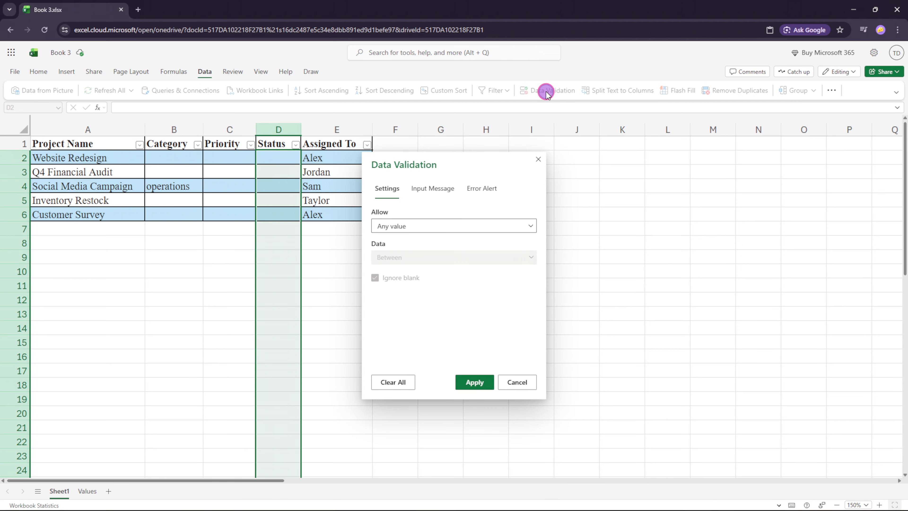
click(531, 226)
click(392, 287)
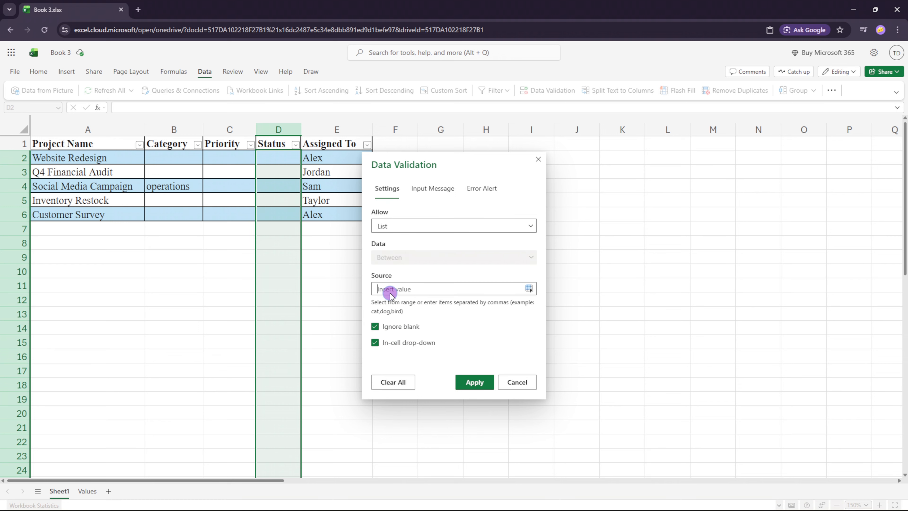
click(88, 491)
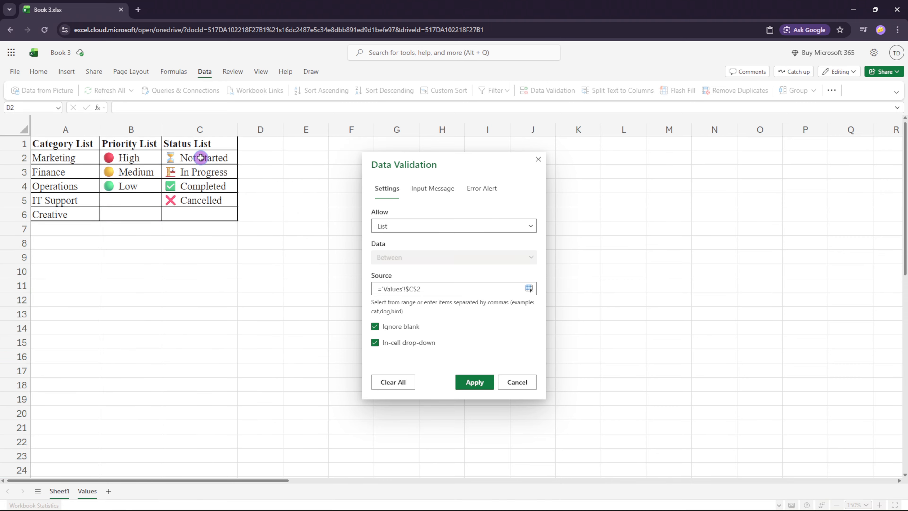
drag(200, 158, 198, 200)
click(470, 383)
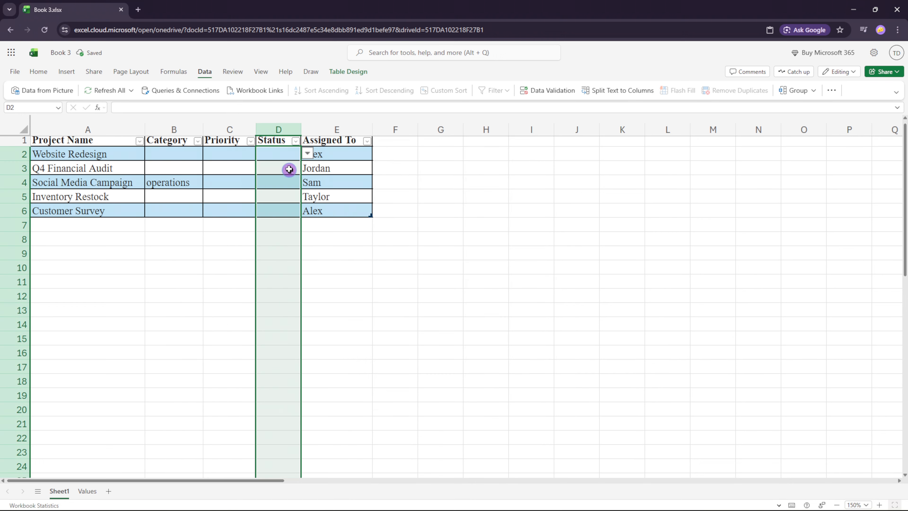
- Set the status of Website Redesign to Not Started and of Q4 Financial Audit to Completed using the dropdown lists
click(281, 155)
click(307, 153)
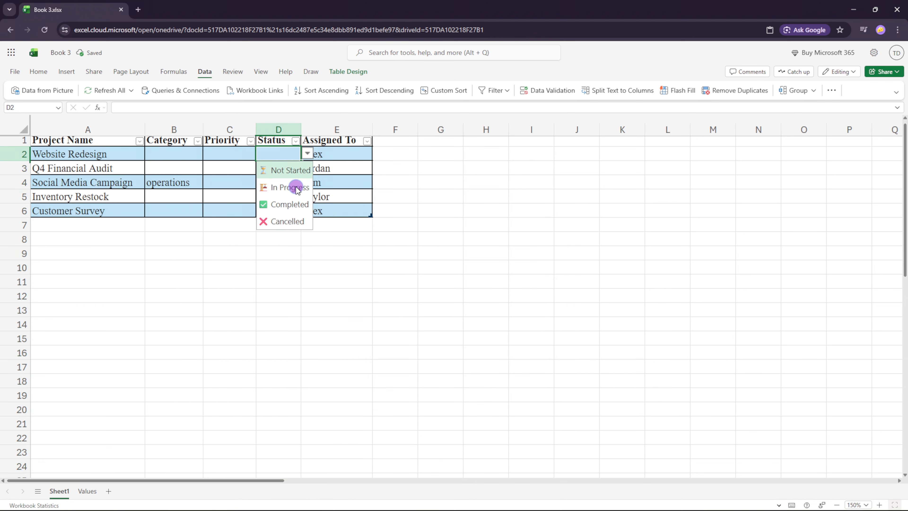
click(290, 170)
click(280, 172)
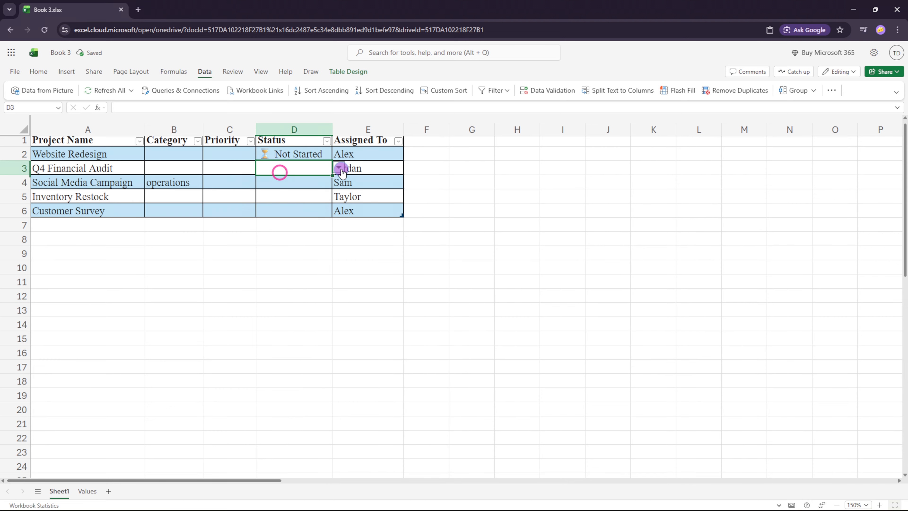
click(341, 169)
click(299, 218)
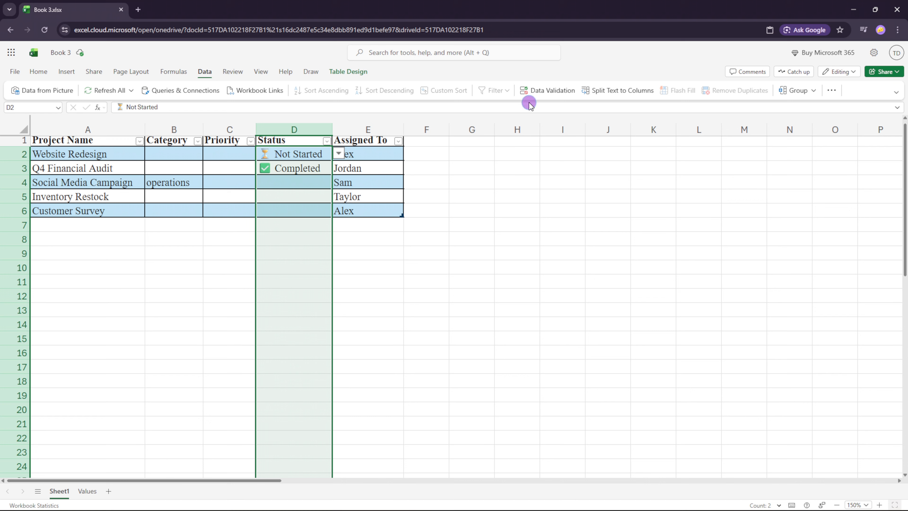
- Add an input message to the Status column's data validation with the title "Project Status" and the message "Project Status"
click(541, 90)
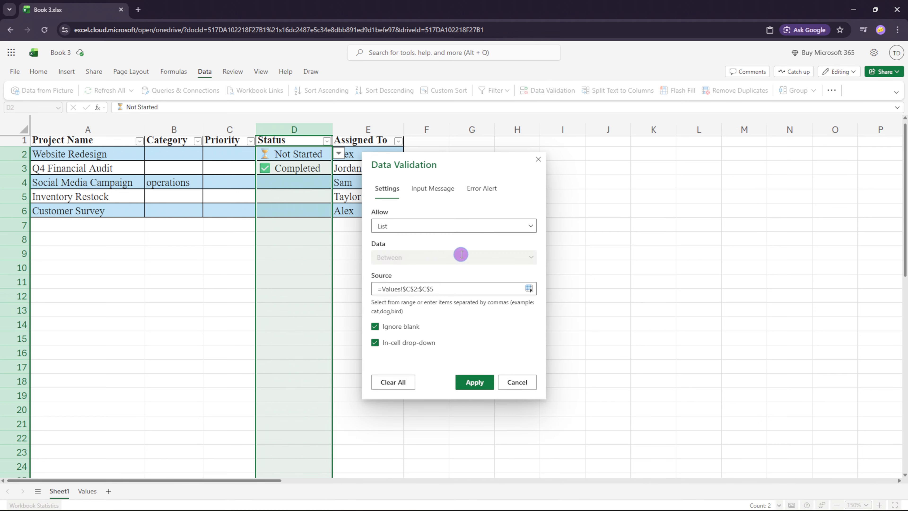
click(433, 191)
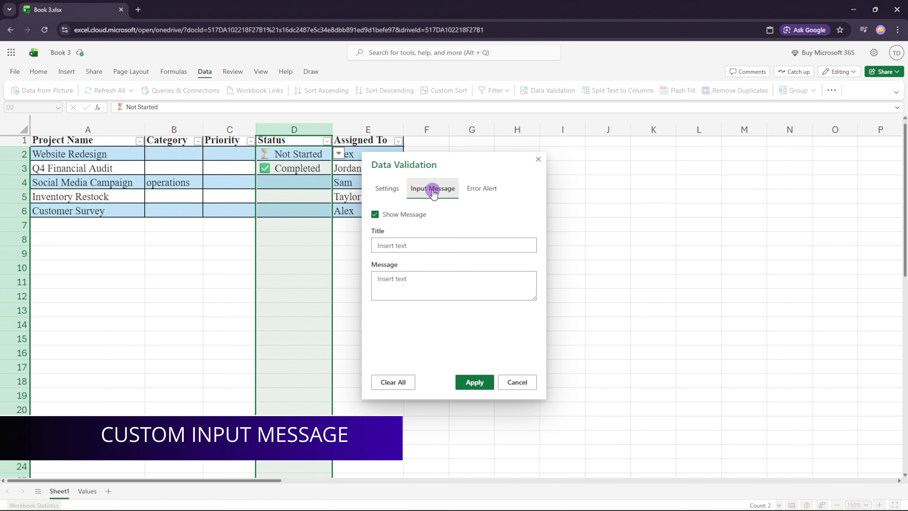
click(399, 247)
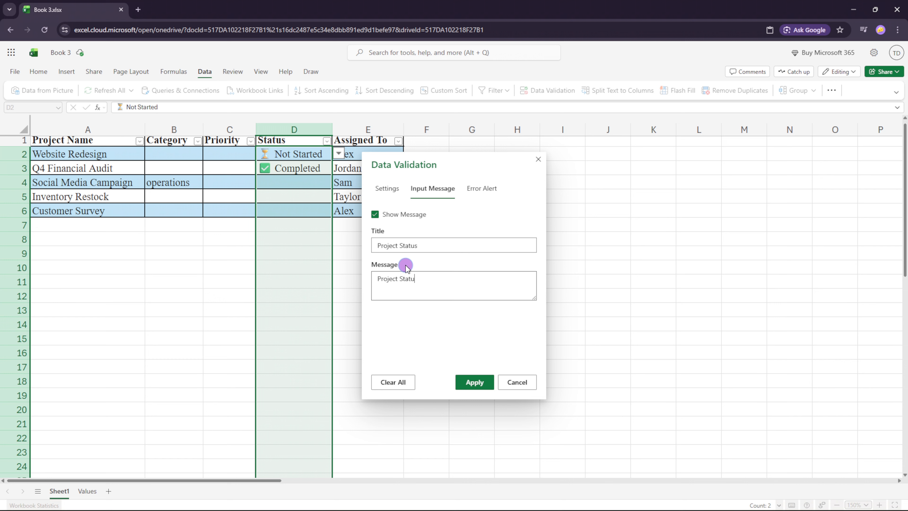
click(474, 382)
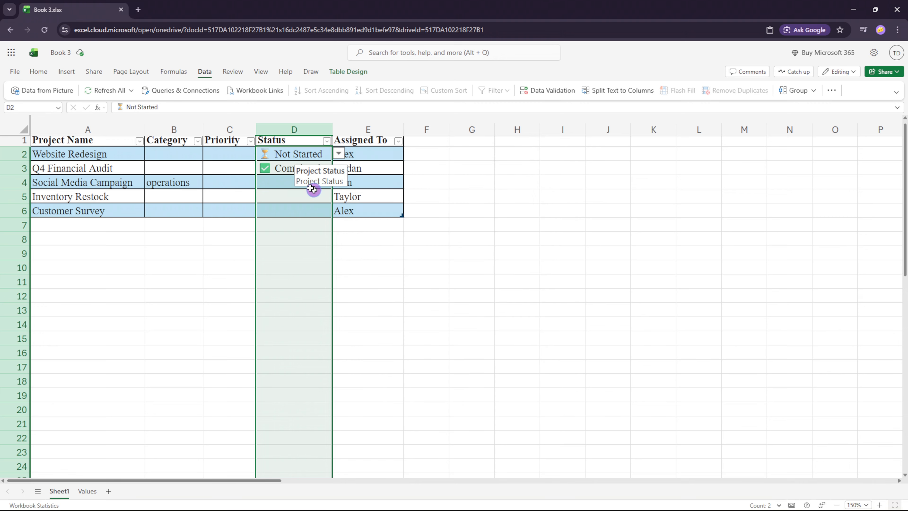
click(293, 154)
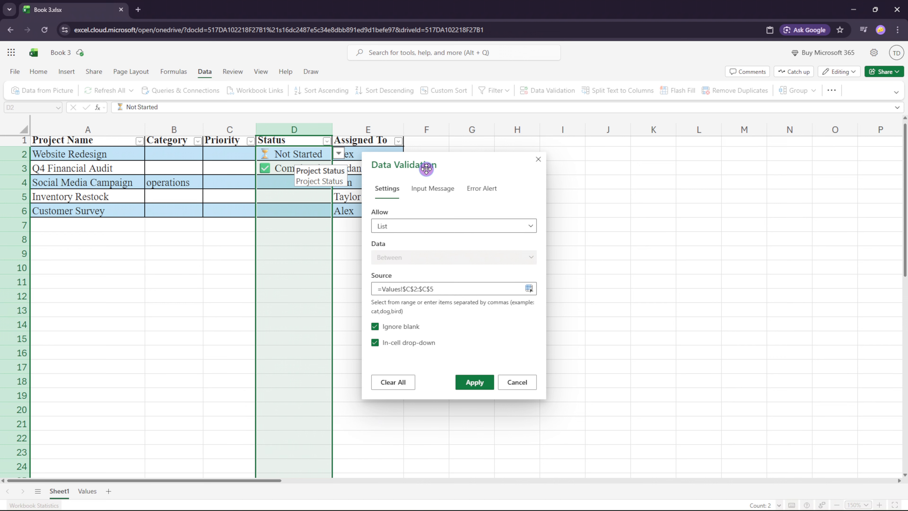
- Add a Blocking error alert titled "Invalid Value" with message "You entered an invalid value - please select from the dropdown list" to the Status column validation
click(488, 193)
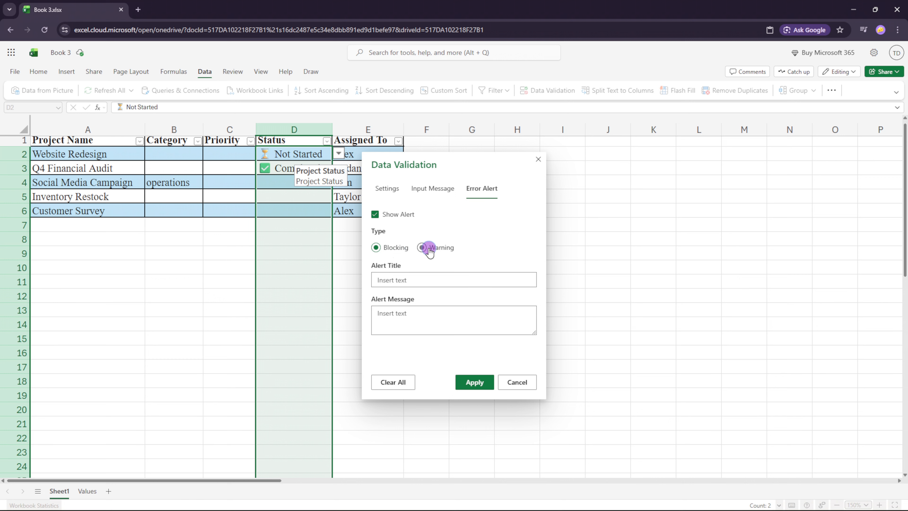
click(442, 250)
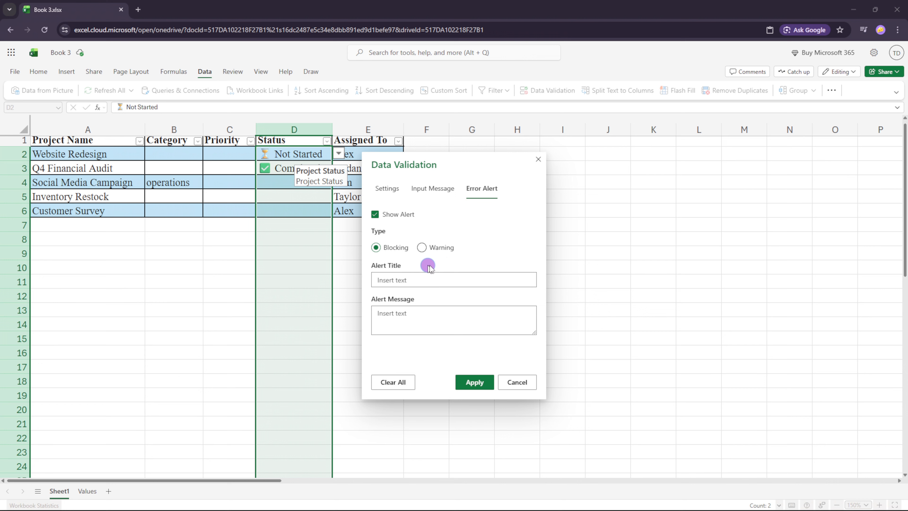
click(414, 281)
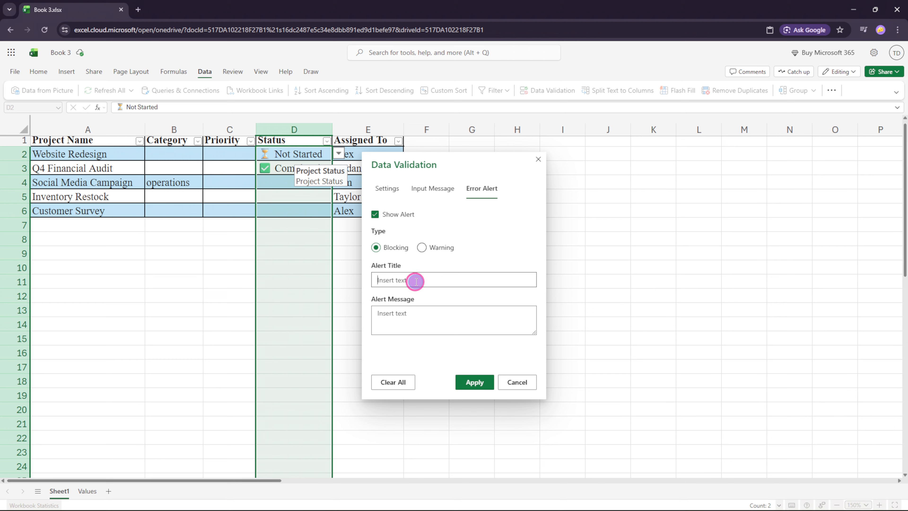
text(Value)
key(Tab)
text(You en)
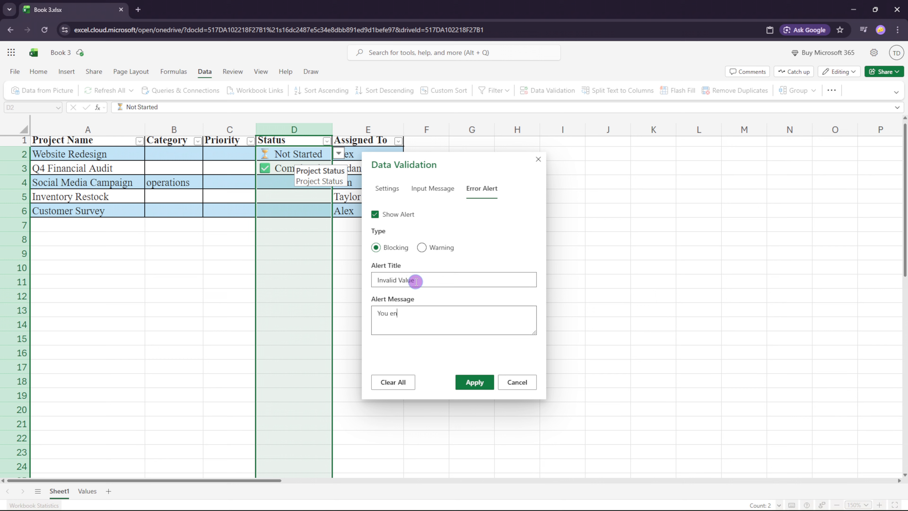
text(tered an invalidfalue - please select from)
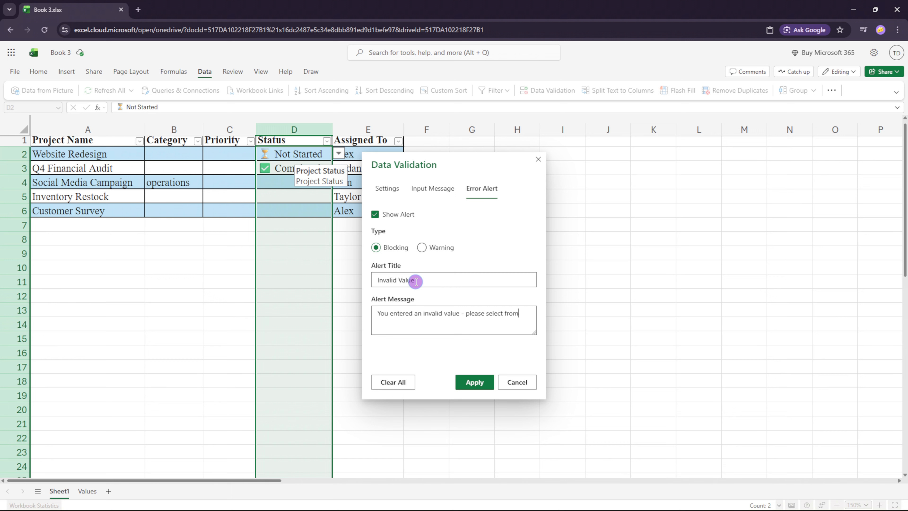
text( the dropdown list)
click(472, 383)
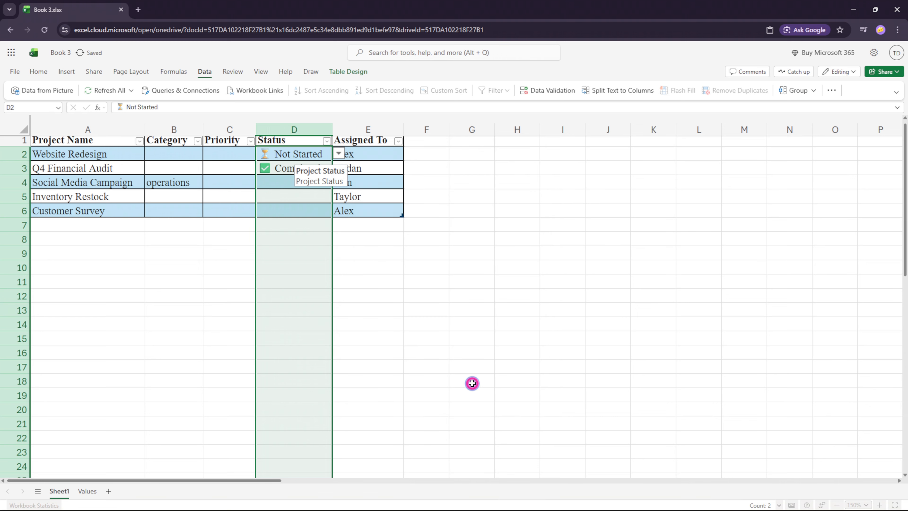
click(280, 183)
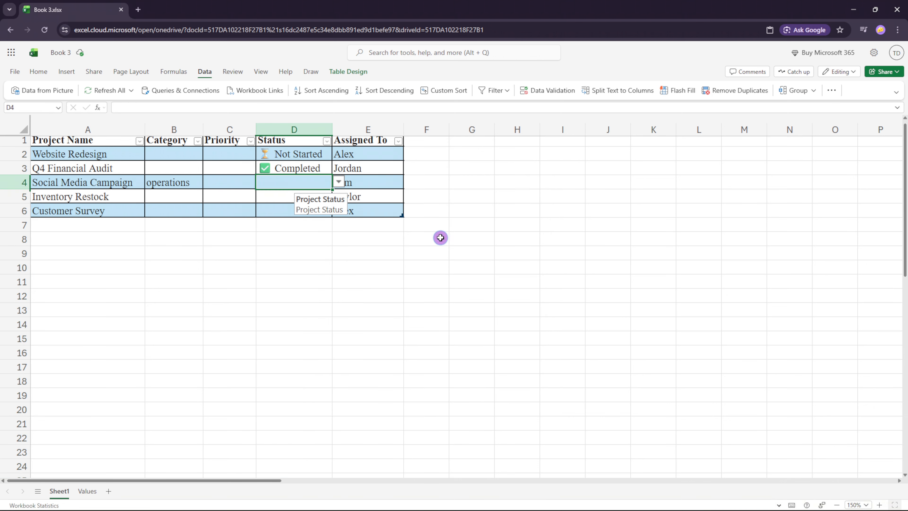
- Try to enter "test" as the status of Social Media Campaign to check the error alert
text(test)
key(Return)
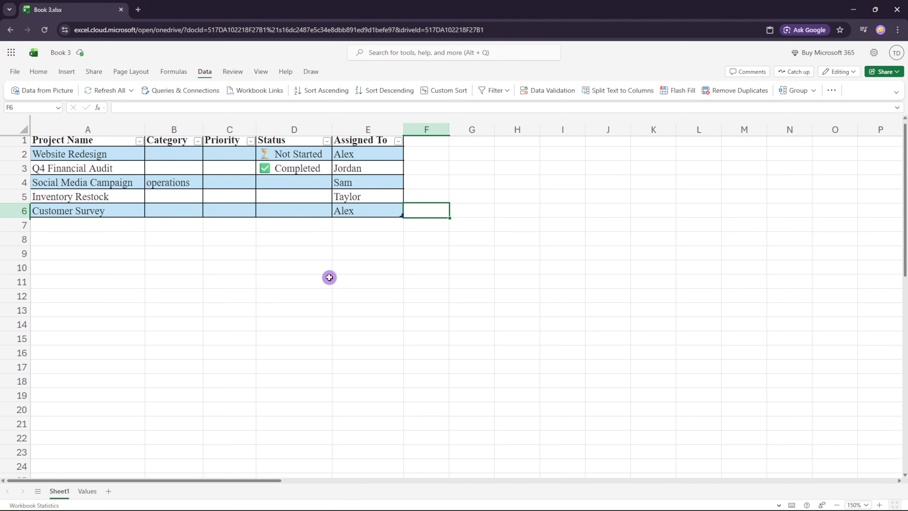
- Hide the Values sheet that holds the dropdown source lists
click(87, 492)
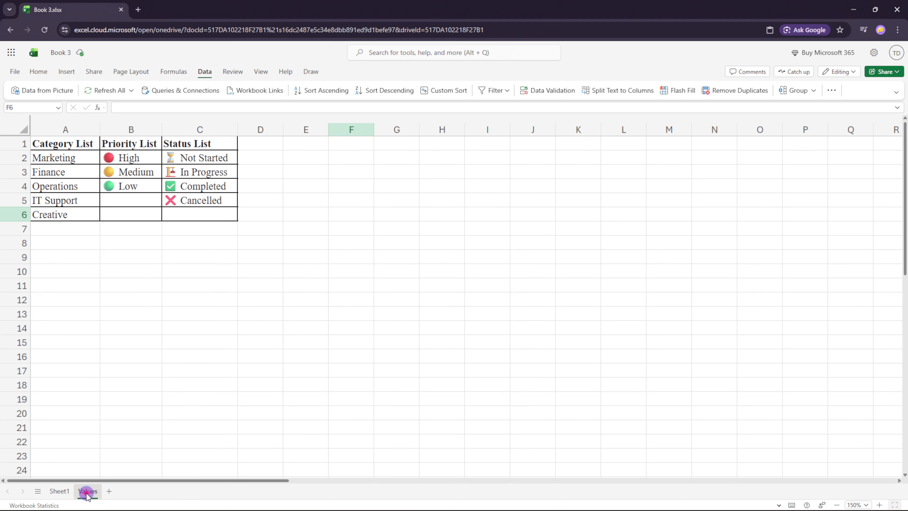
right_click(86, 492)
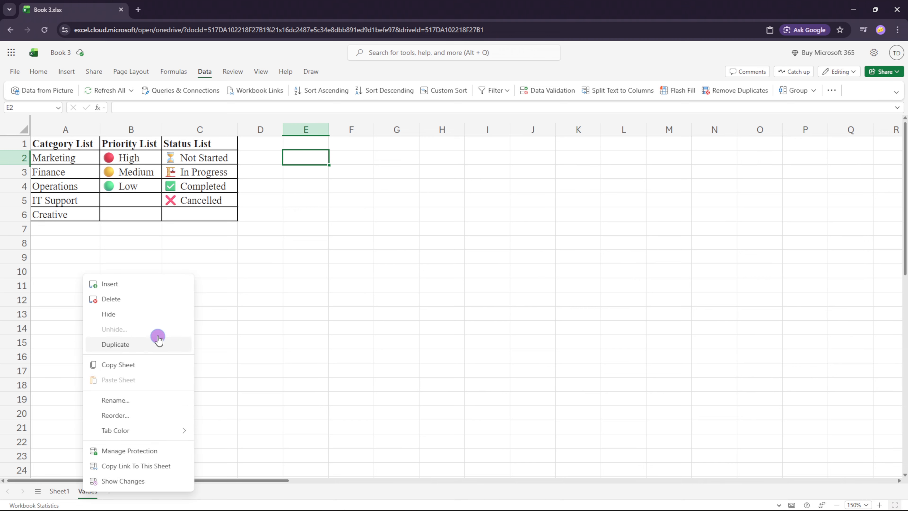
click(138, 315)
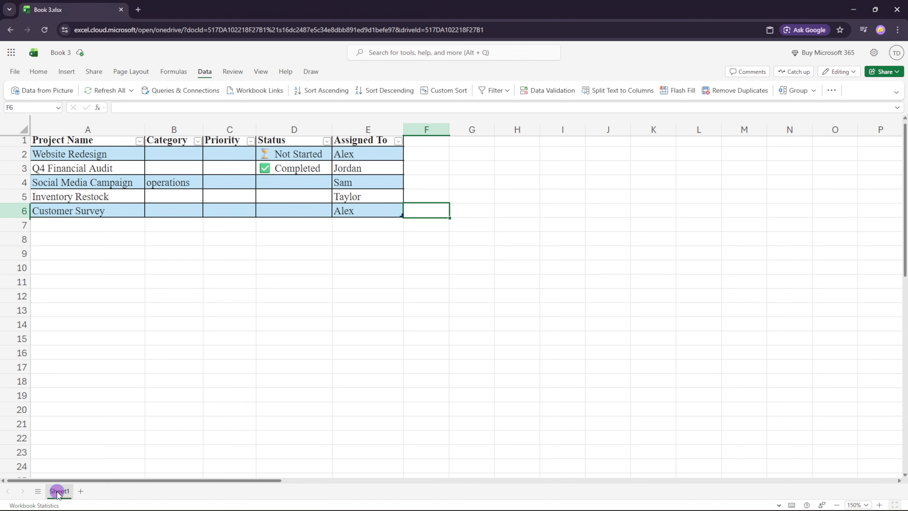
- Unhide the Values sheet so it is available in the workbook again
right_click(65, 493)
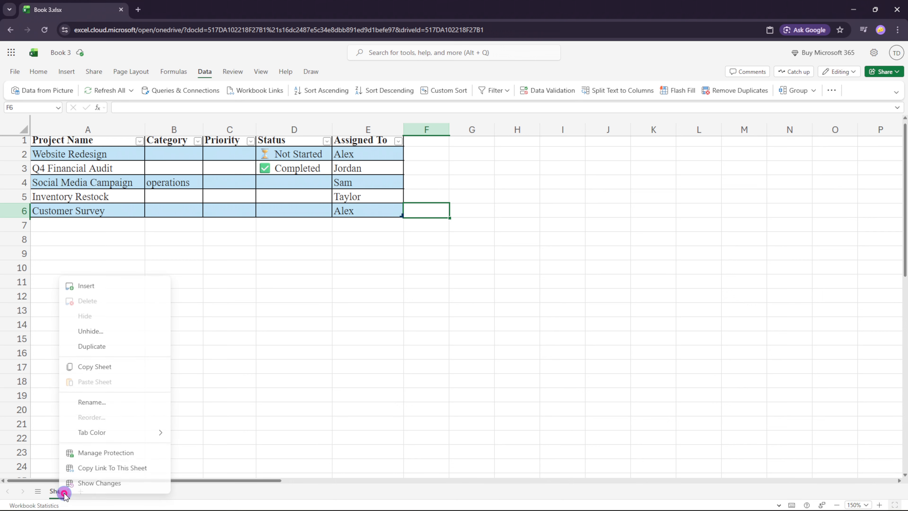
click(111, 331)
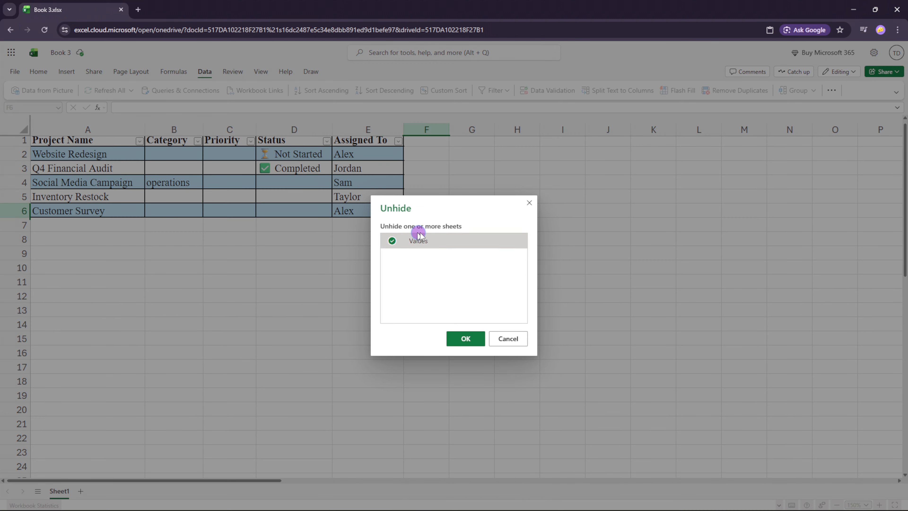
click(458, 340)
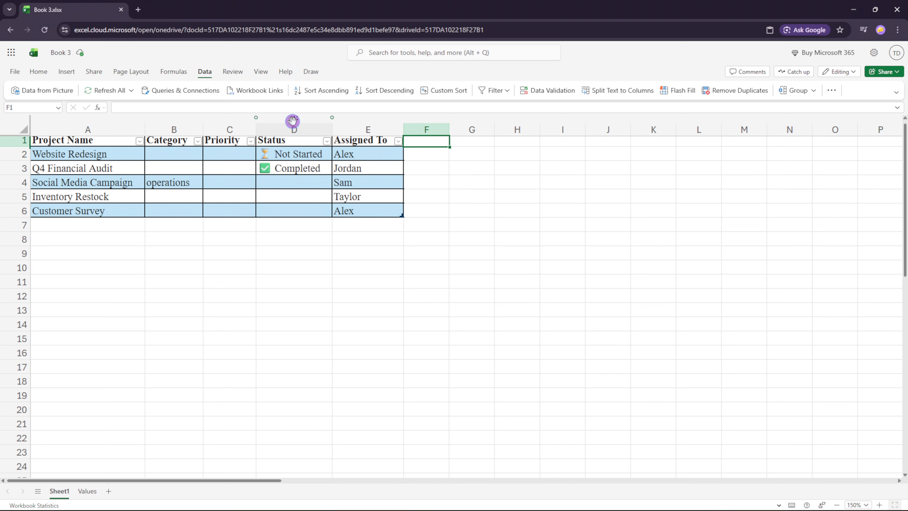
- Remove the dropdown from the Status column, excluding its header, by changing its data validation to allow Any value
click(305, 127)
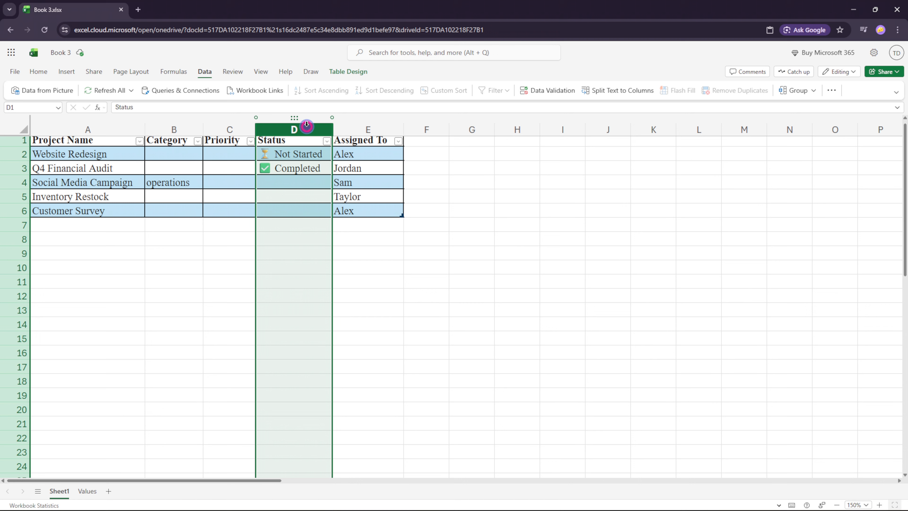
click(289, 141)
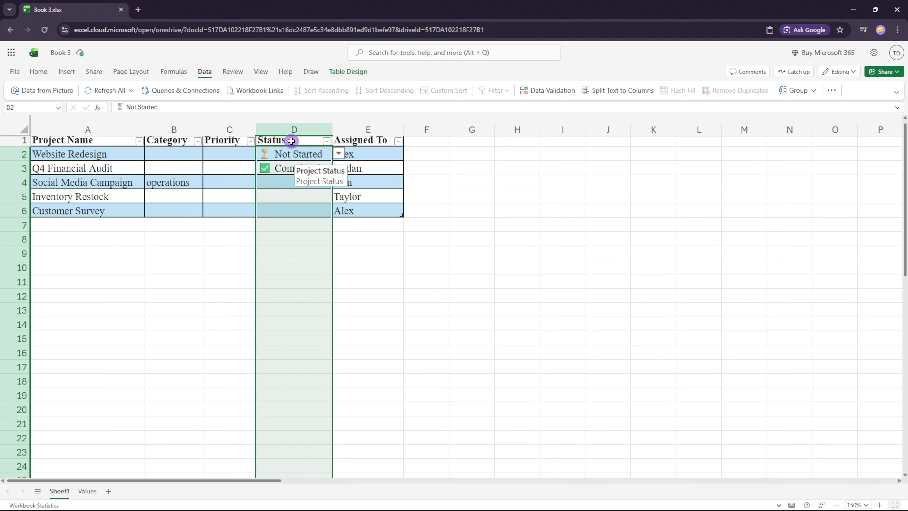
click(552, 91)
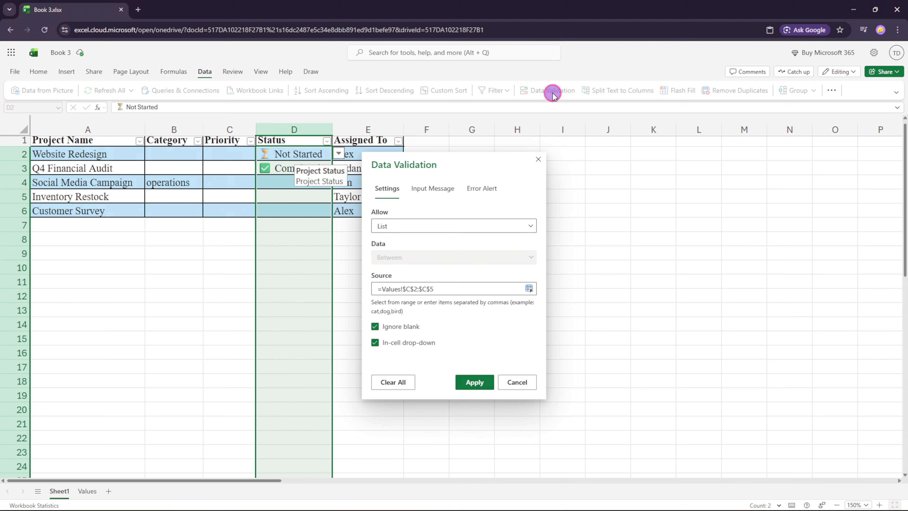
click(528, 225)
click(427, 240)
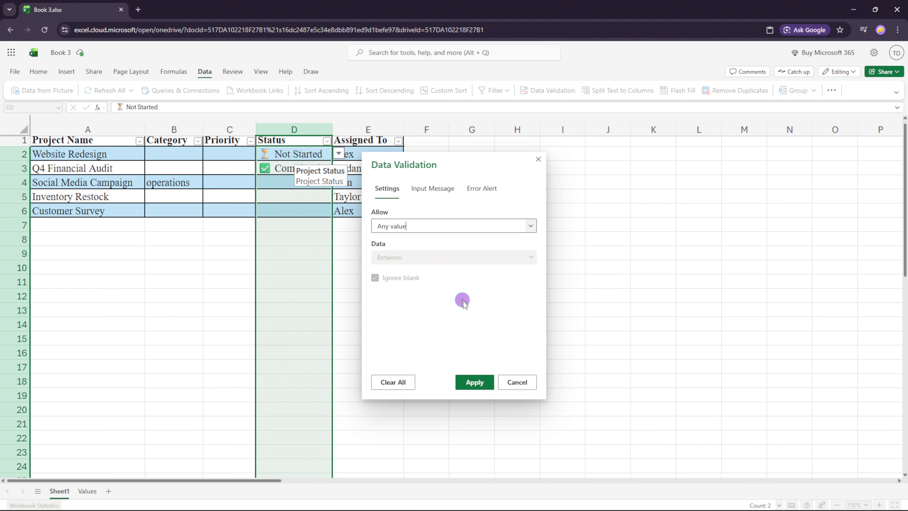
click(475, 382)
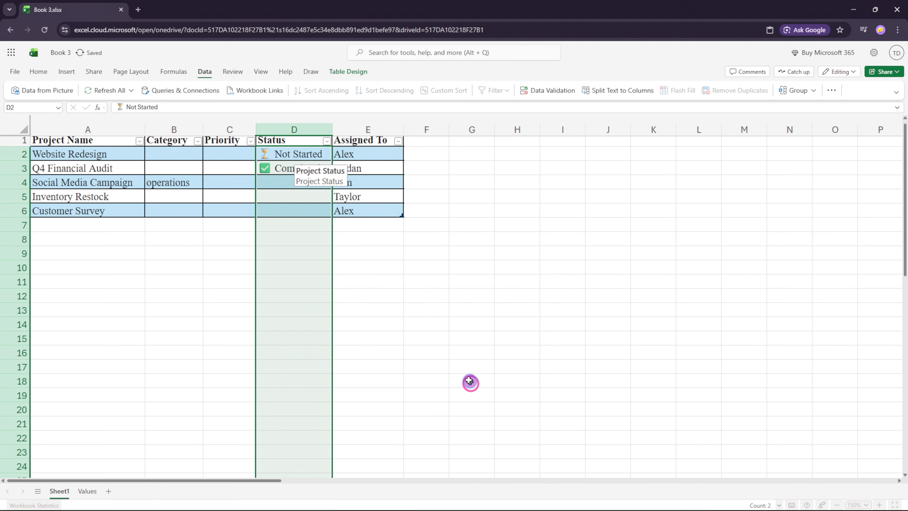
- Enter "test" as the status of Social Media Campaign to check that free text is accepted
click(288, 201)
double_click(303, 184)
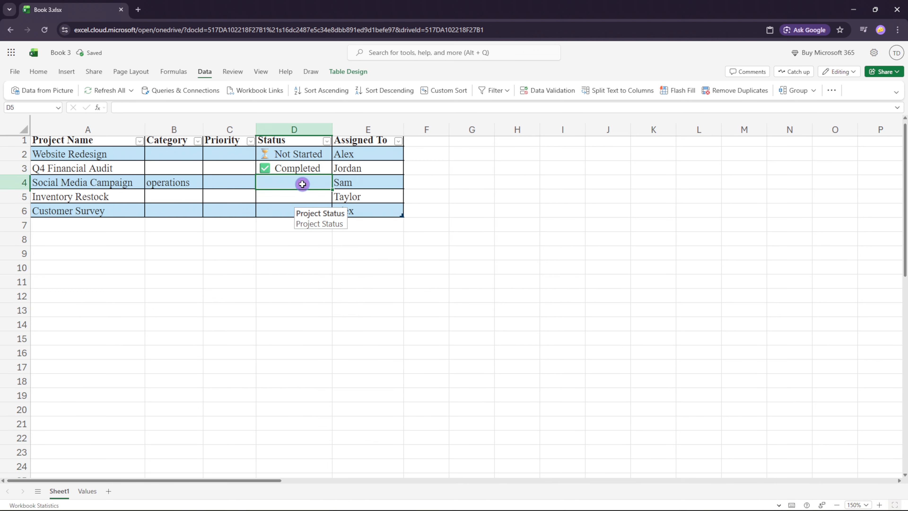
text(test)
key(Return)
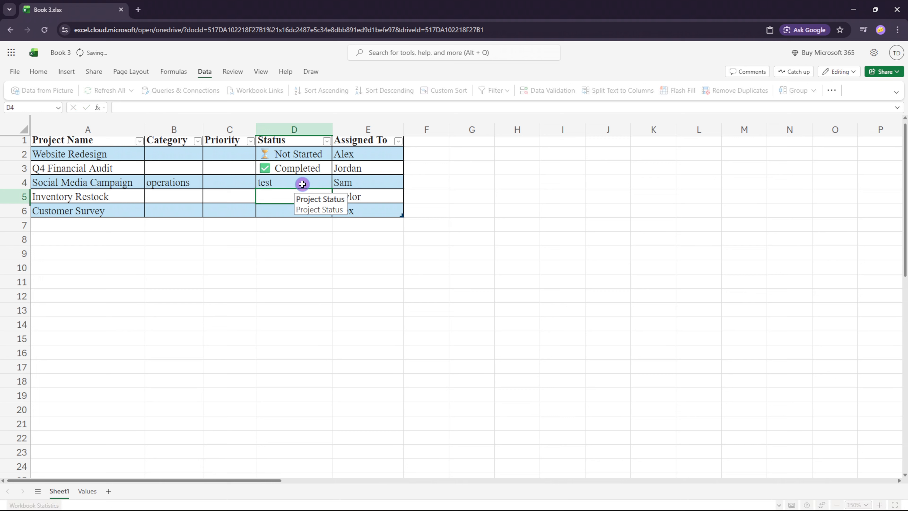
click(428, 222)
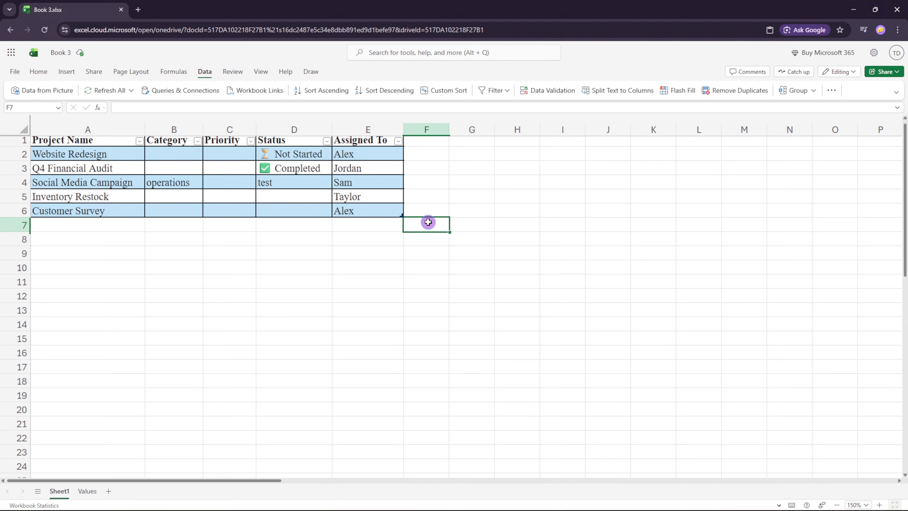